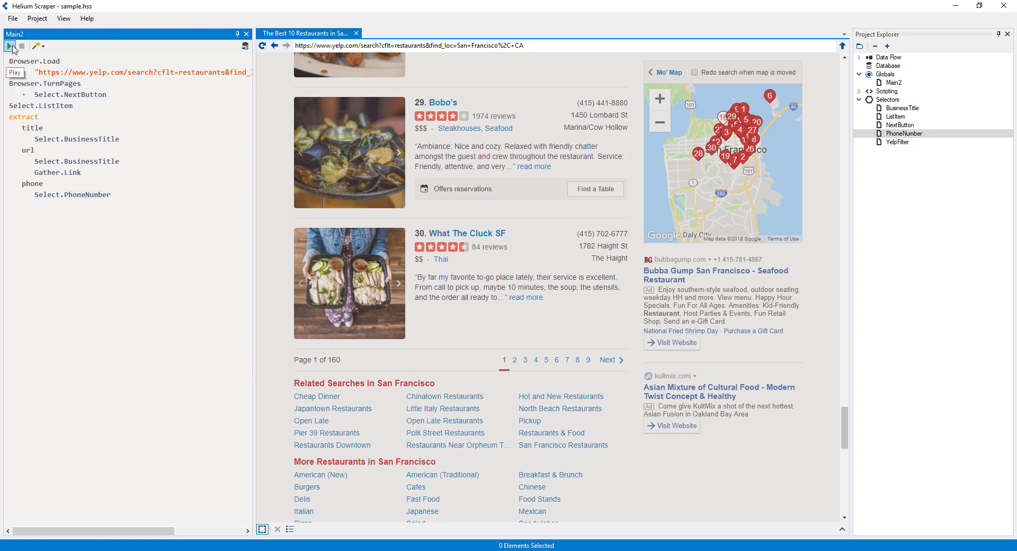
Run the Main2 scraper and view its pages in the Offscreen Browsers view, closing the view when done.
click(13, 47)
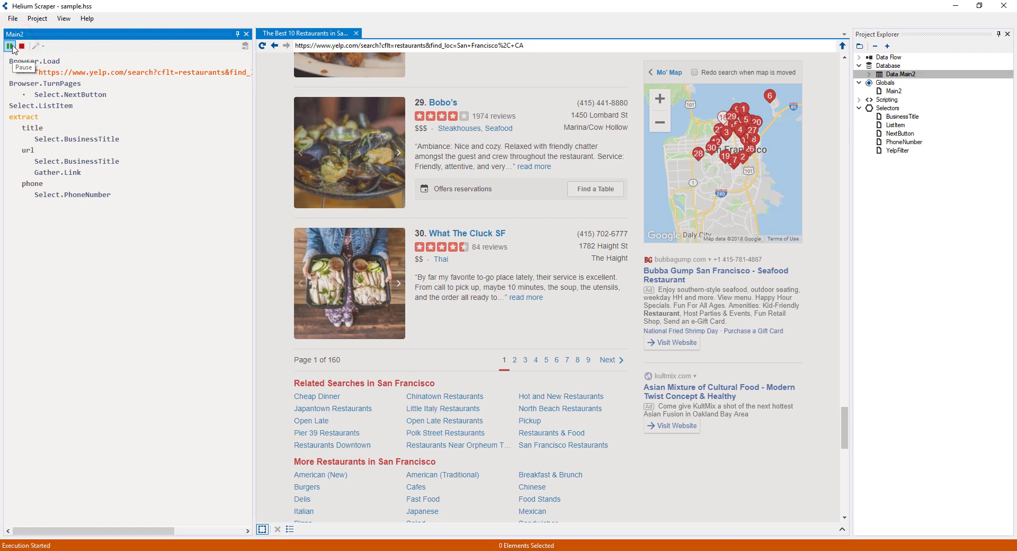
click(63, 19)
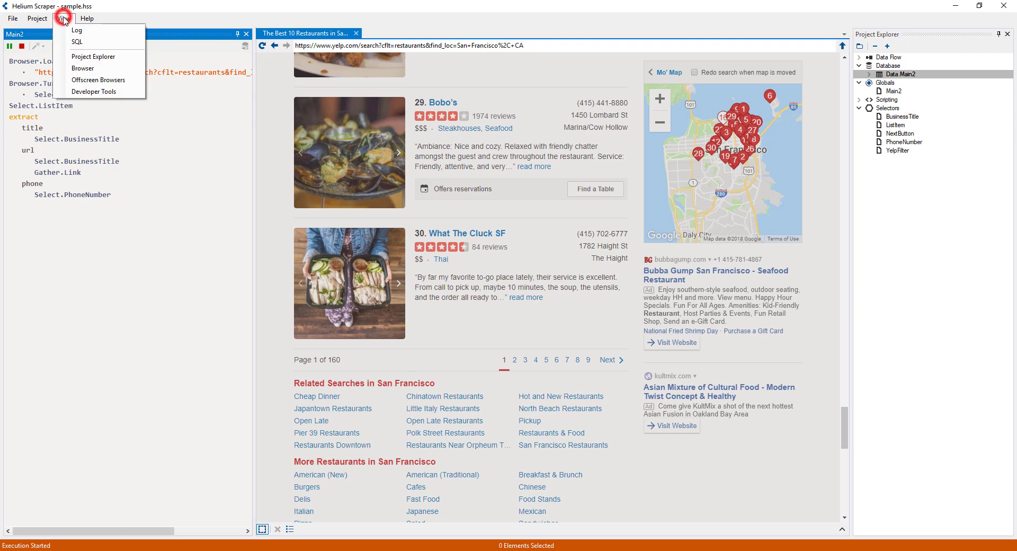
click(75, 81)
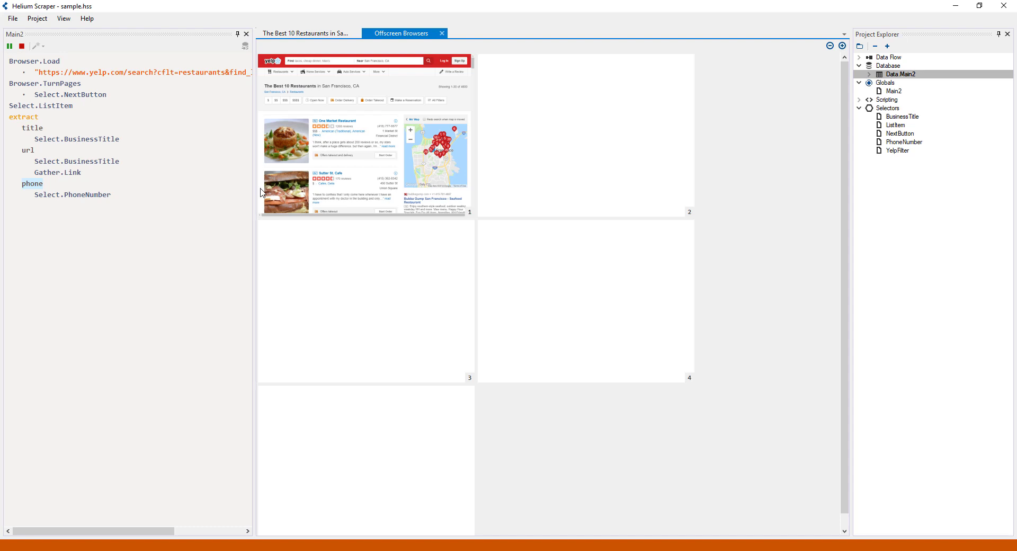
right_click(348, 116)
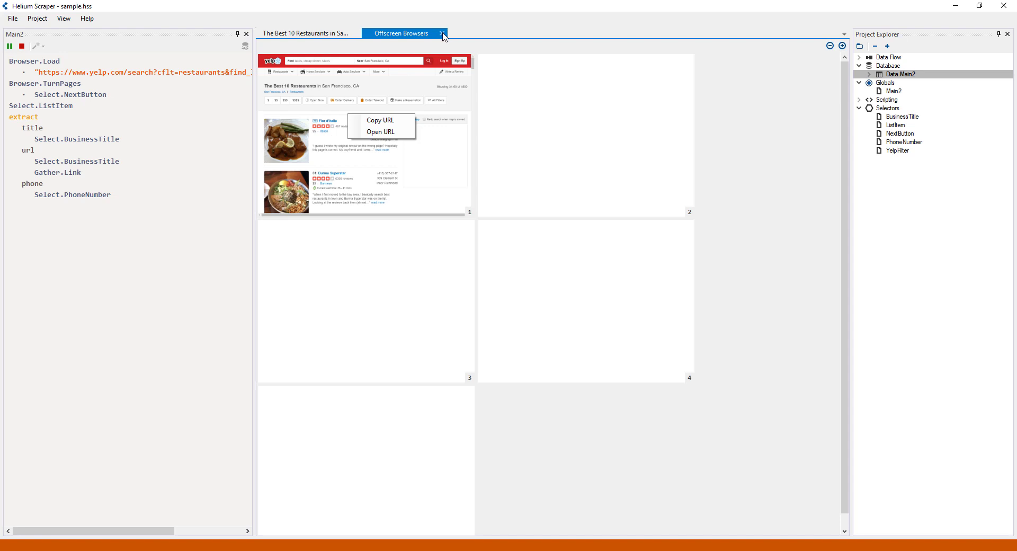
click(443, 34)
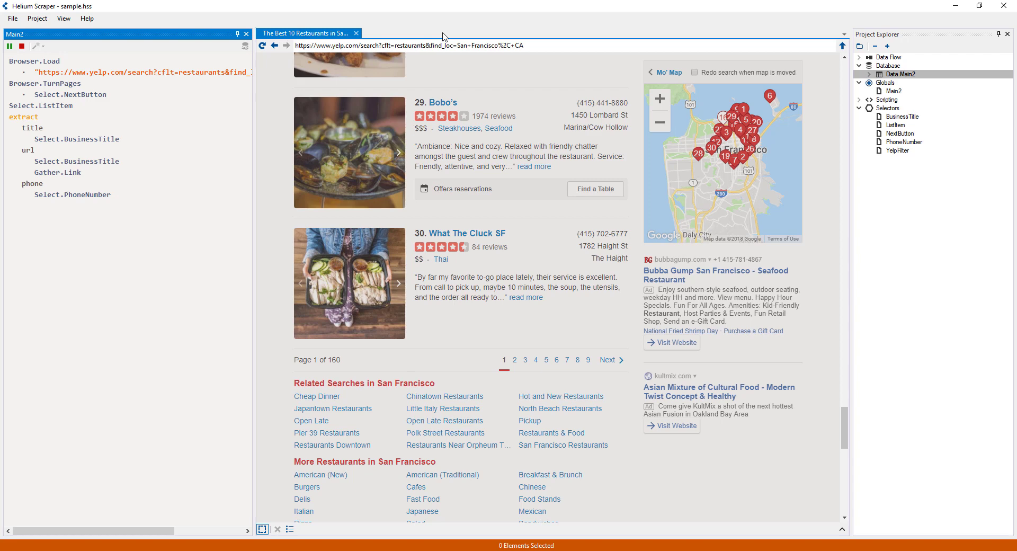
Inspect the extracted rows in the Main2 table under Data.Main2, then stop the extraction and close the table.
click(869, 75)
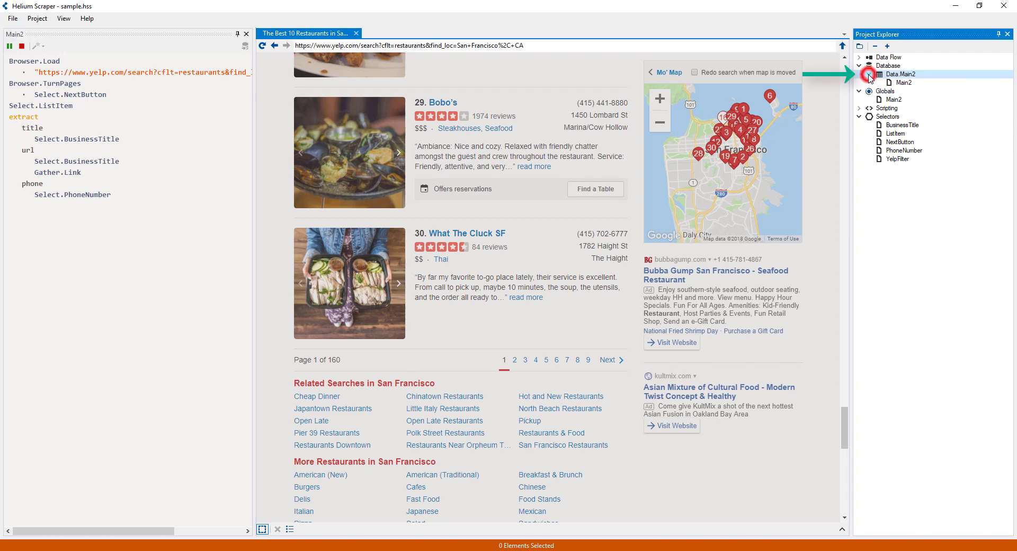
double_click(903, 82)
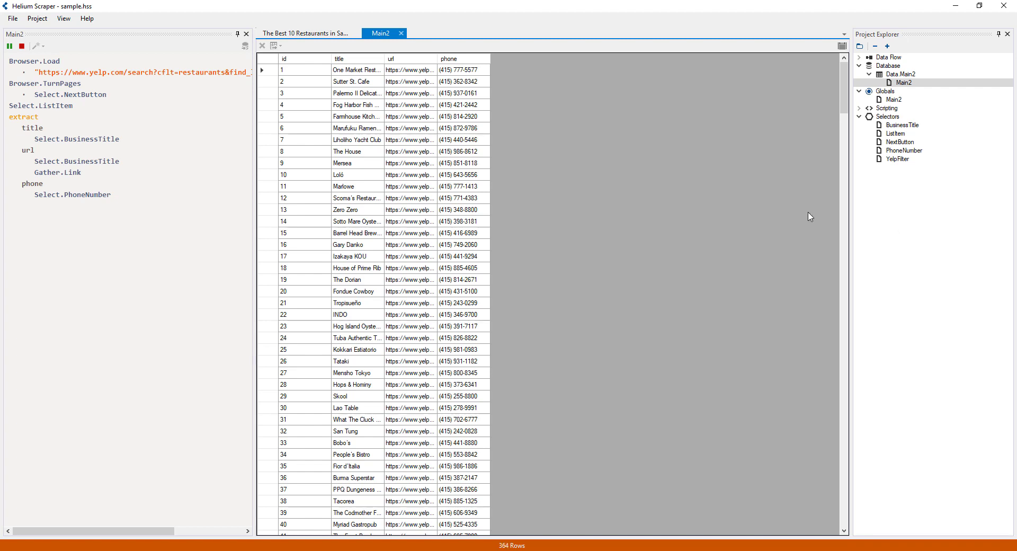
click(22, 46)
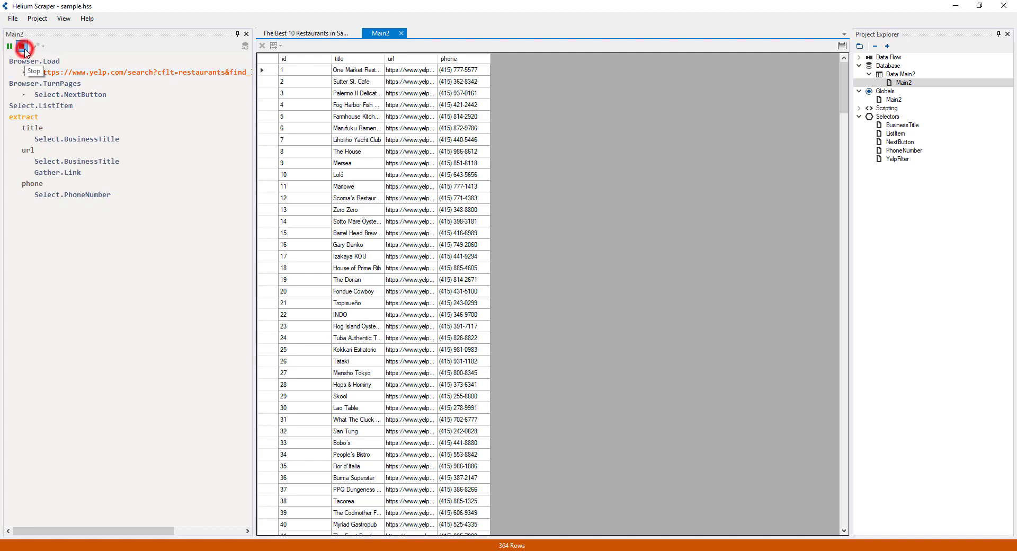
click(402, 34)
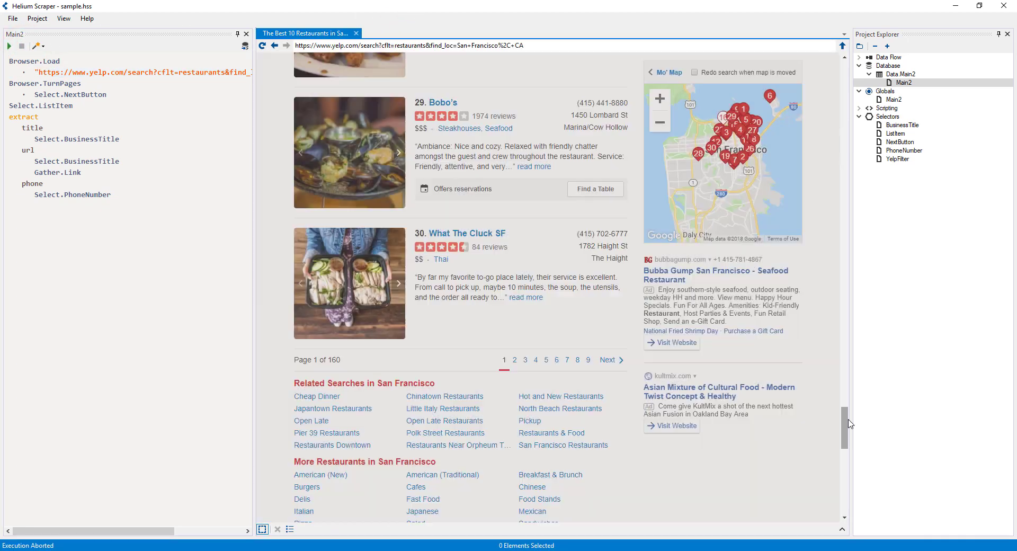
Add a sibling field named categories after phone in the extract block.
drag(846, 424, 848, 406)
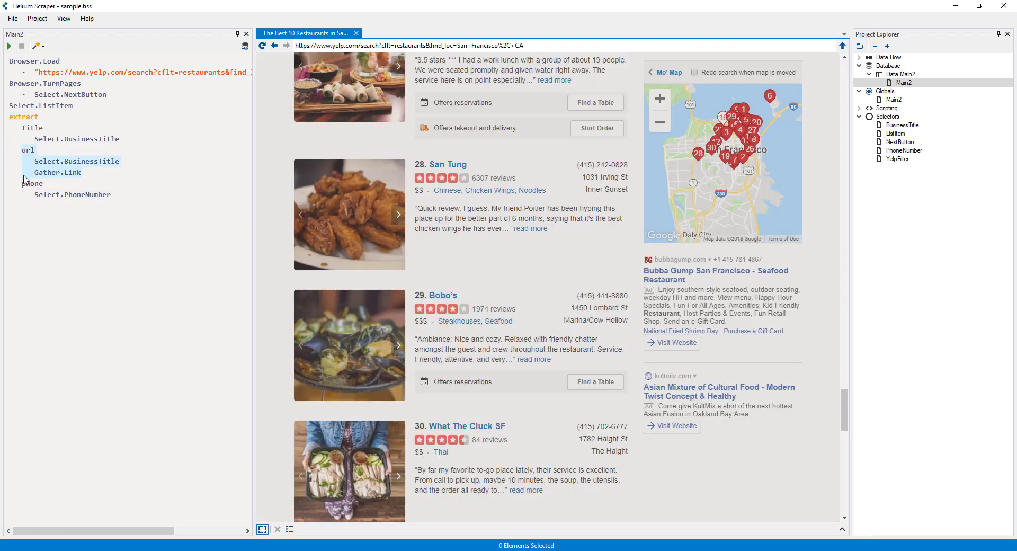
right_click(36, 183)
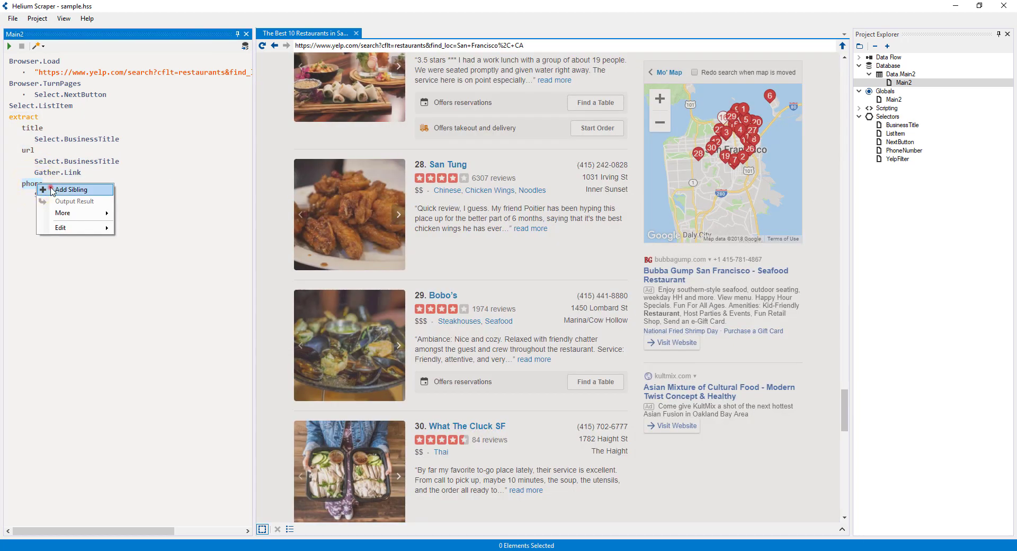
click(47, 189)
click(31, 207)
text(categories)
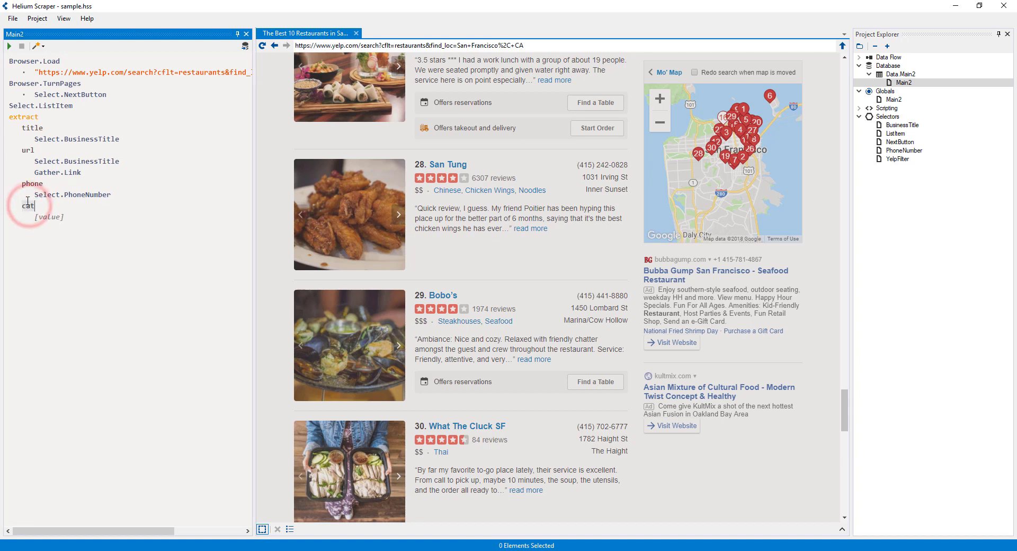
click(102, 271)
Create a selector named Category for the categories field, using the Chinese, Chicken Wings and Steakhouses links as samples.
click(447, 190)
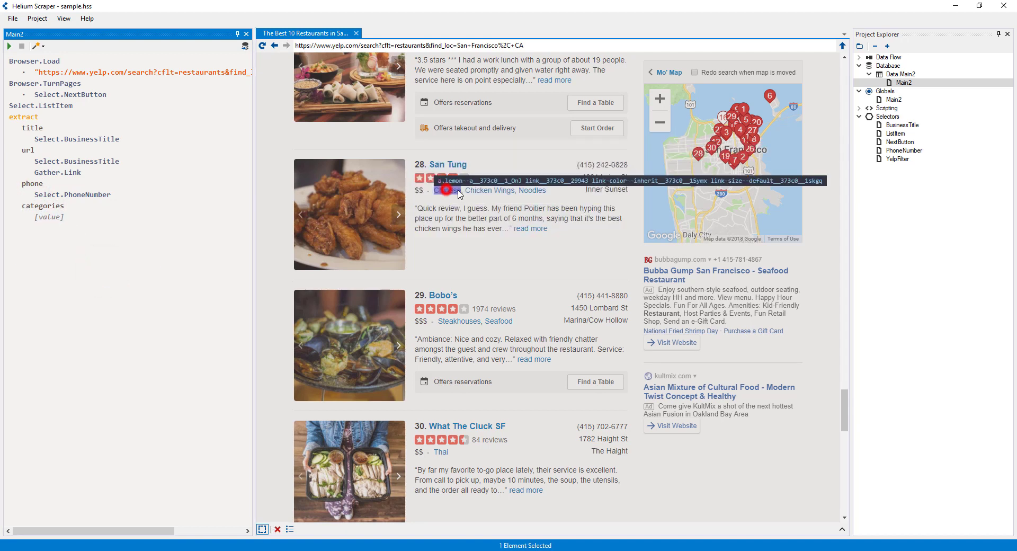
click(496, 194)
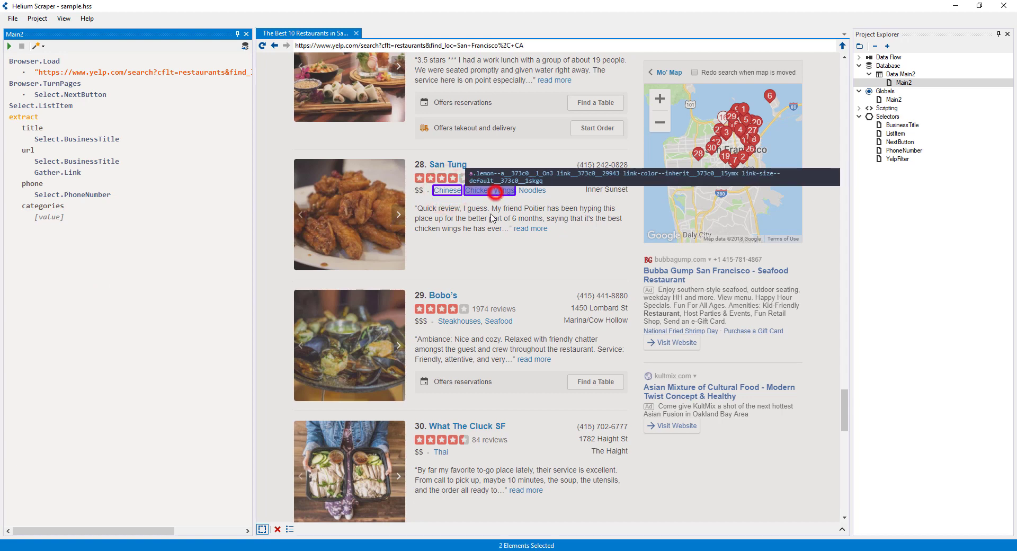
click(461, 321)
right_click(53, 217)
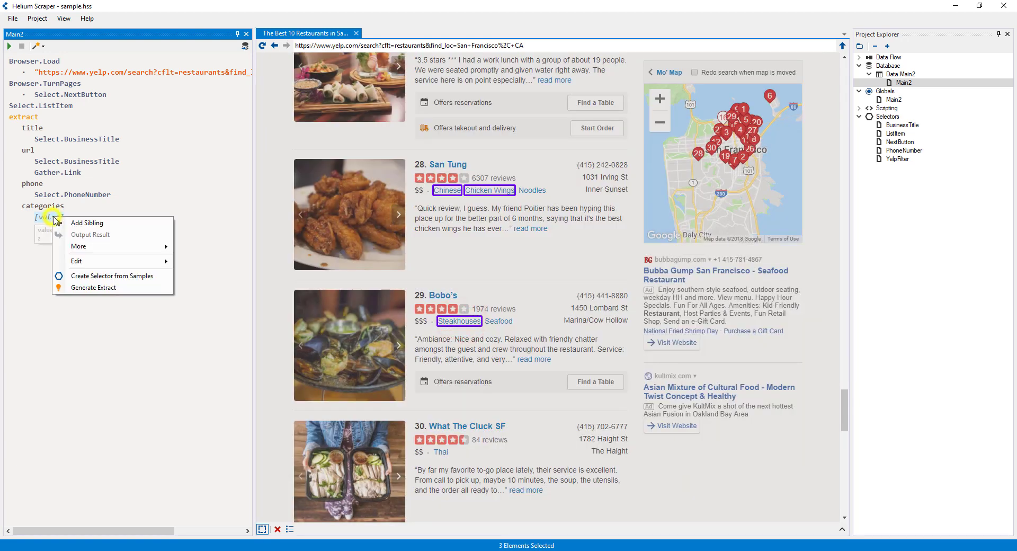
click(94, 277)
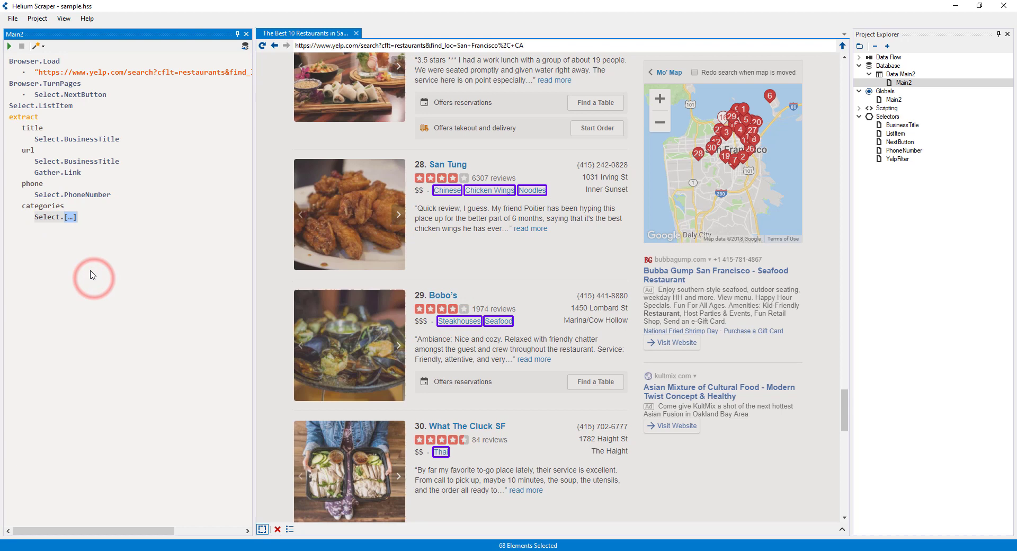
text(Categor)
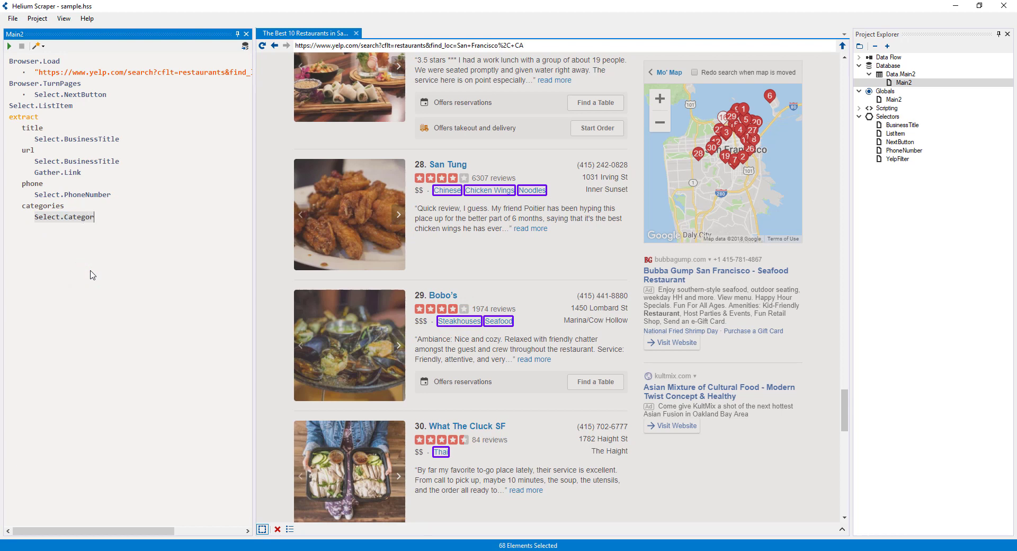
text(y)
key(Return)
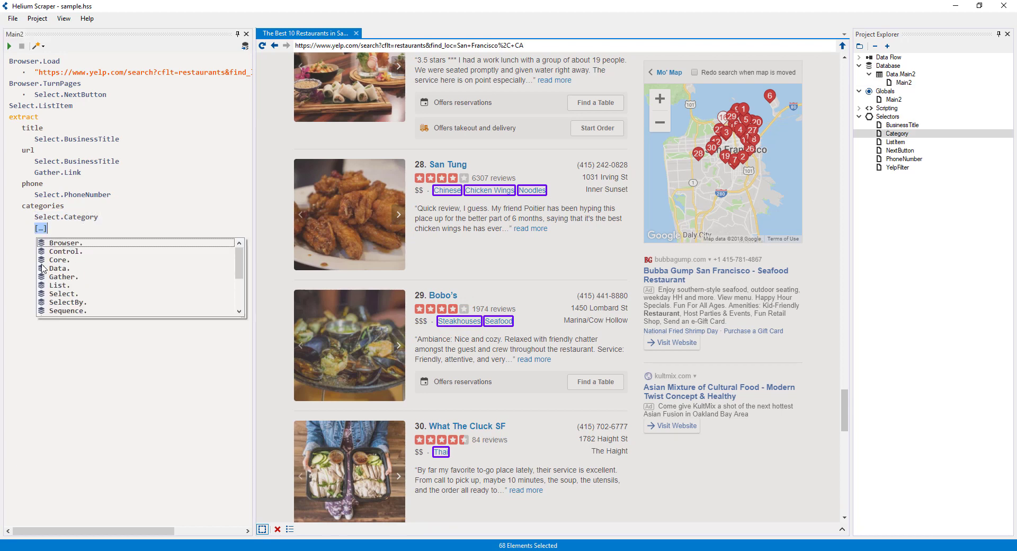
Nest an extract block under Select.Category with a categoryName field that uses Gather.Text.
click(28, 248)
click(41, 228)
text(extra)
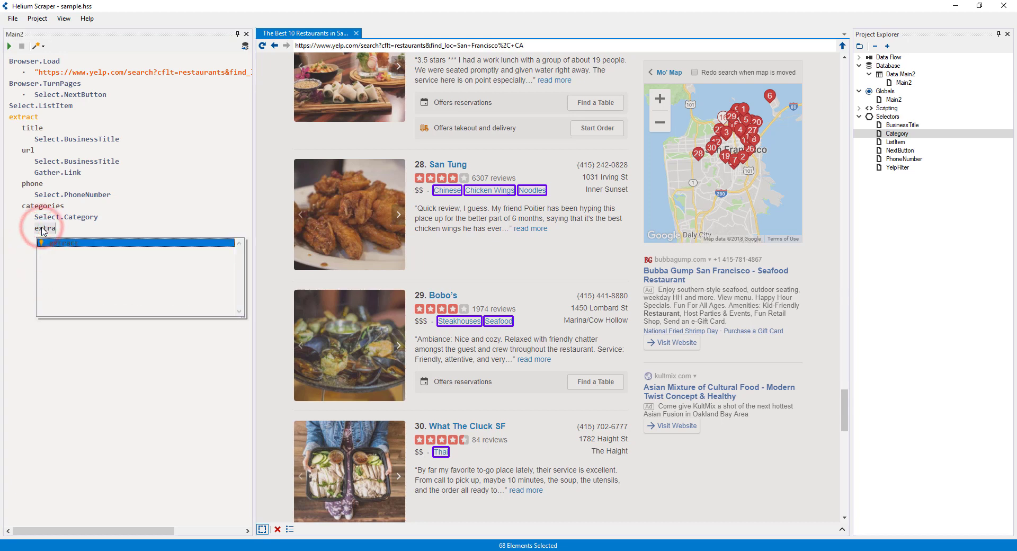
key(Return)
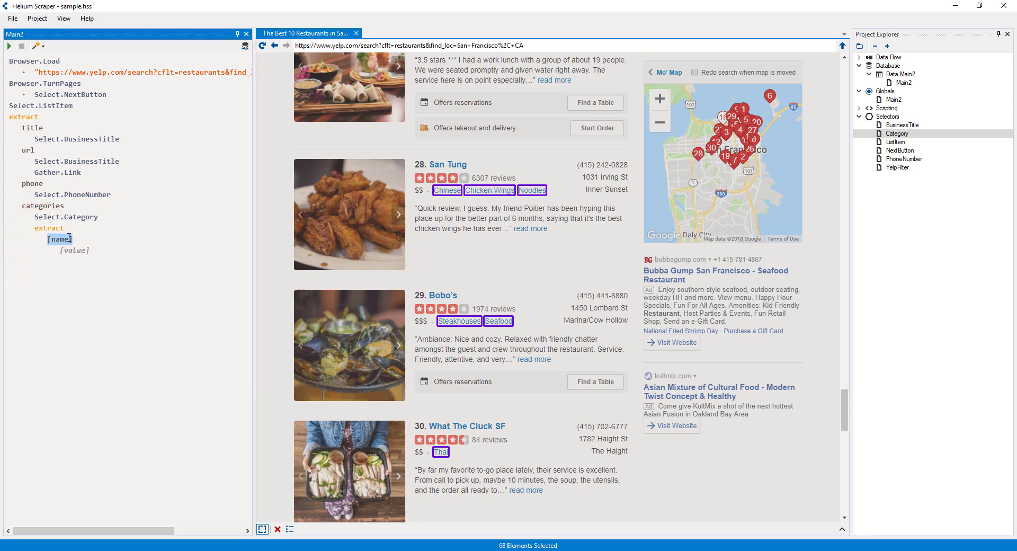
text(categoryName)
click(119, 223)
click(82, 252)
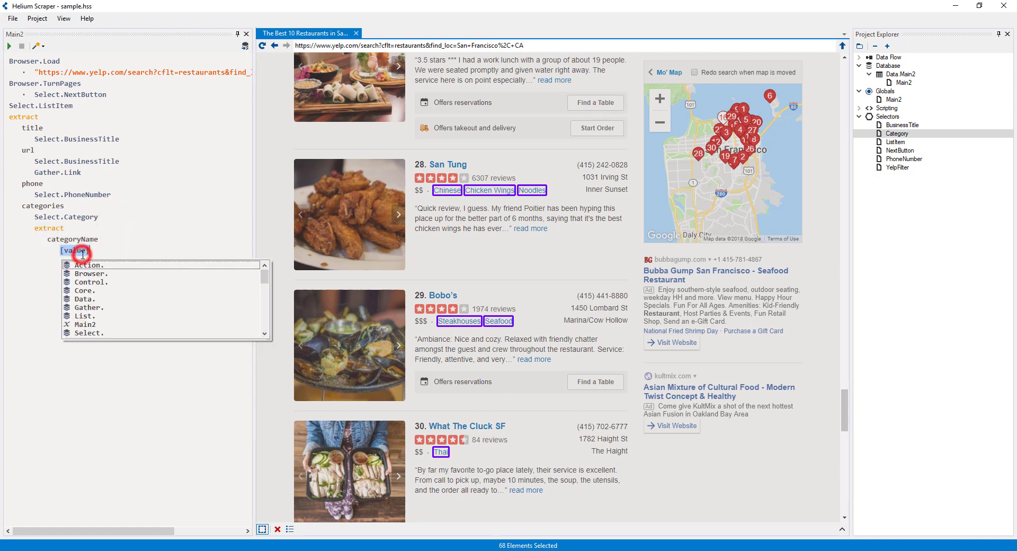
text(Gather.tex)
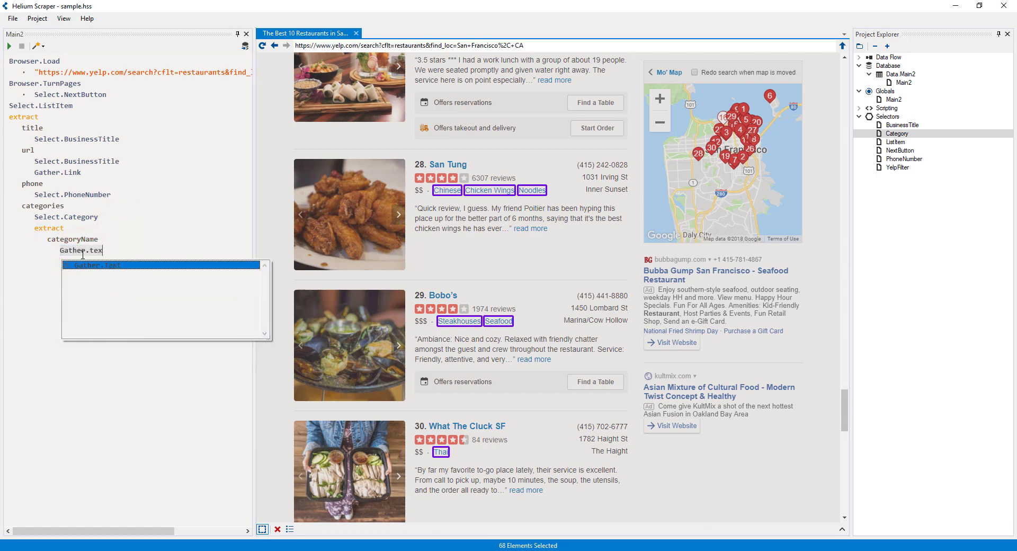
key(Return)
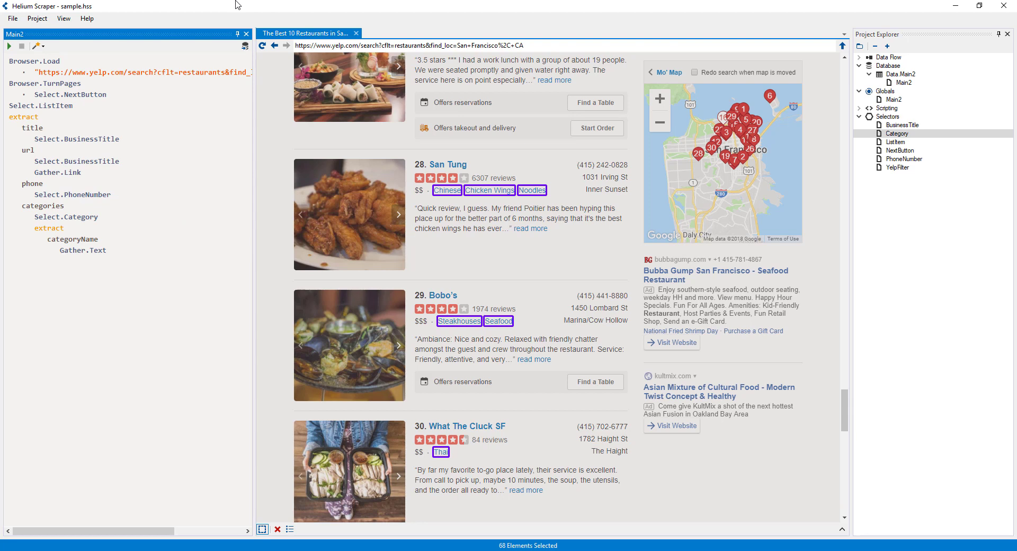
Run the updated scraper, agreeing to recreate the database, and open the Main2 and Main2.categories tables.
click(10, 47)
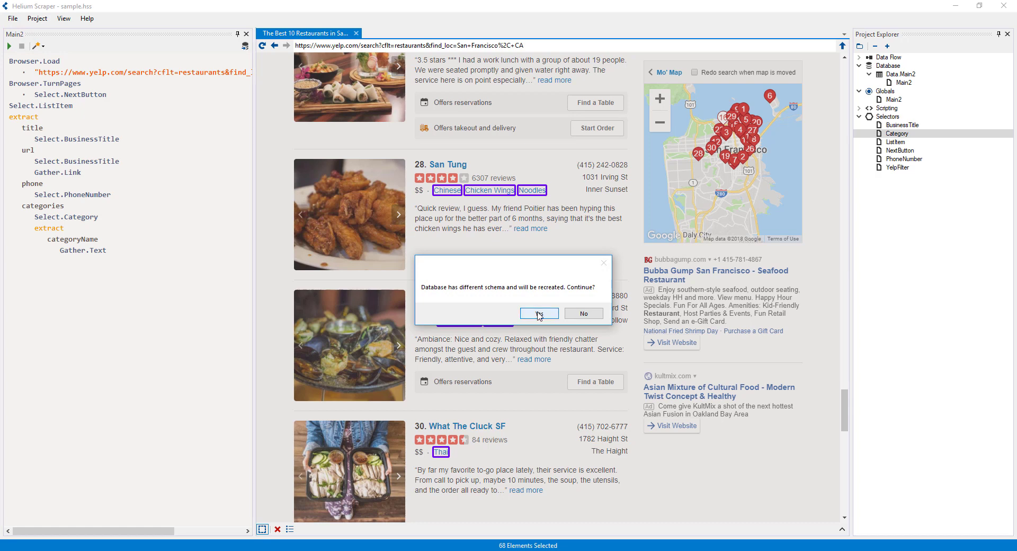
click(539, 314)
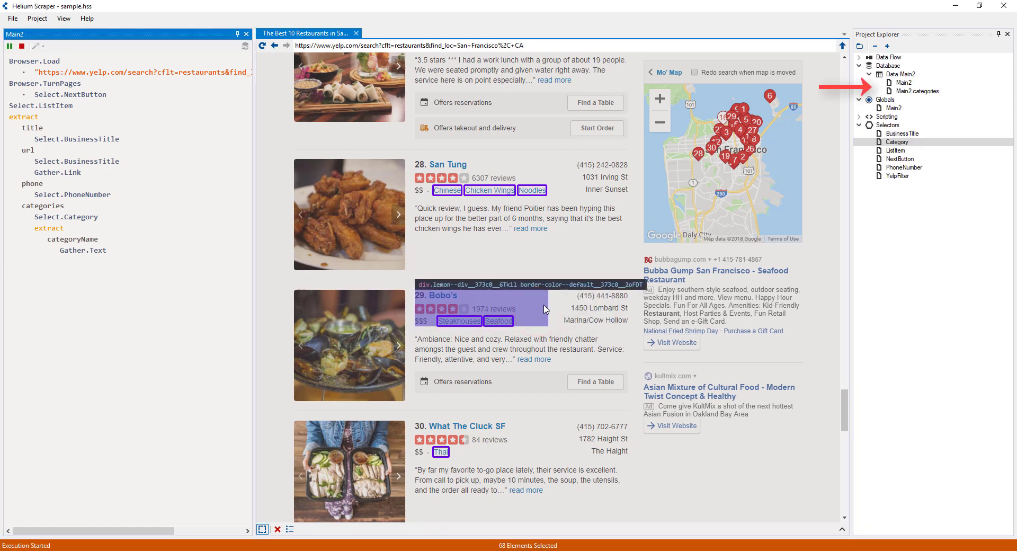
click(906, 83)
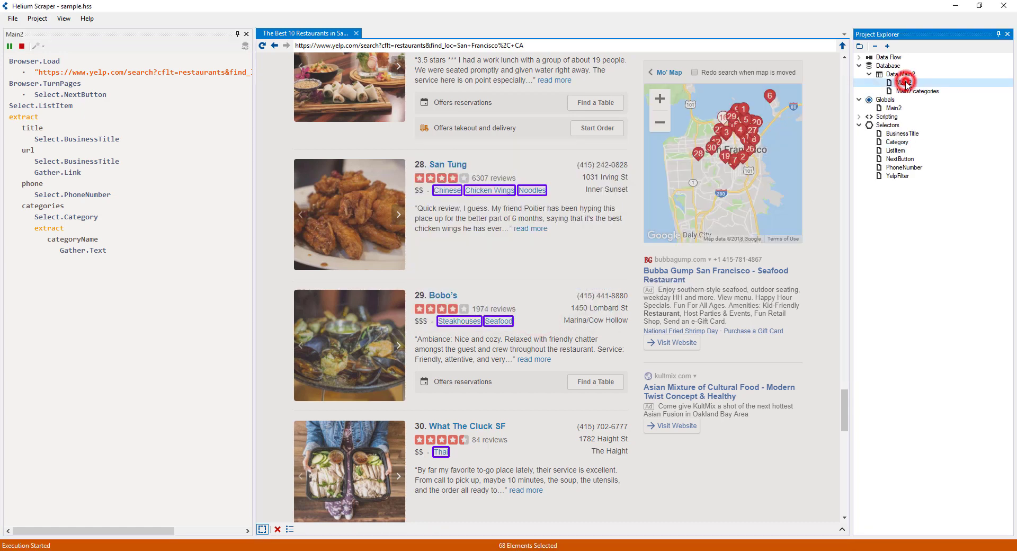
click(906, 82)
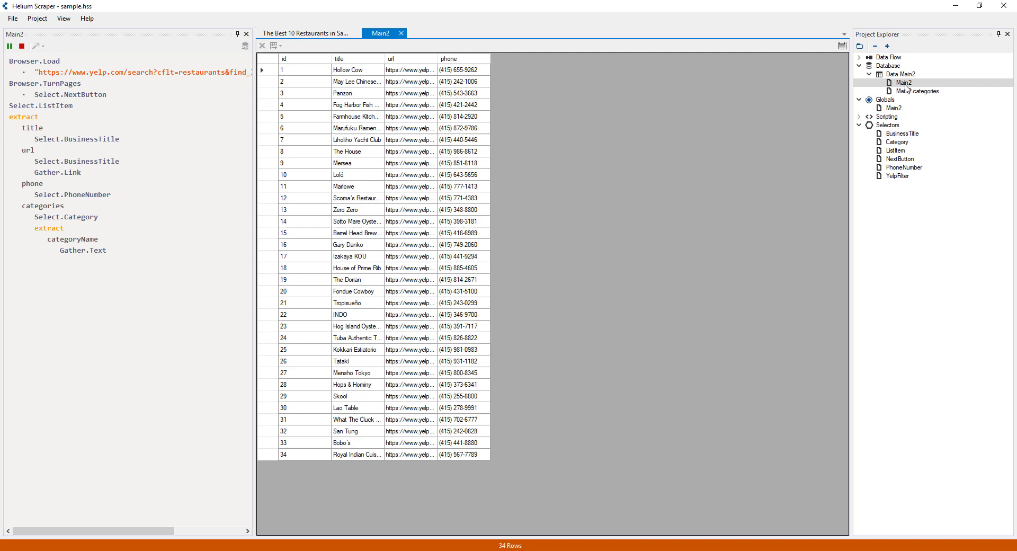
click(902, 92)
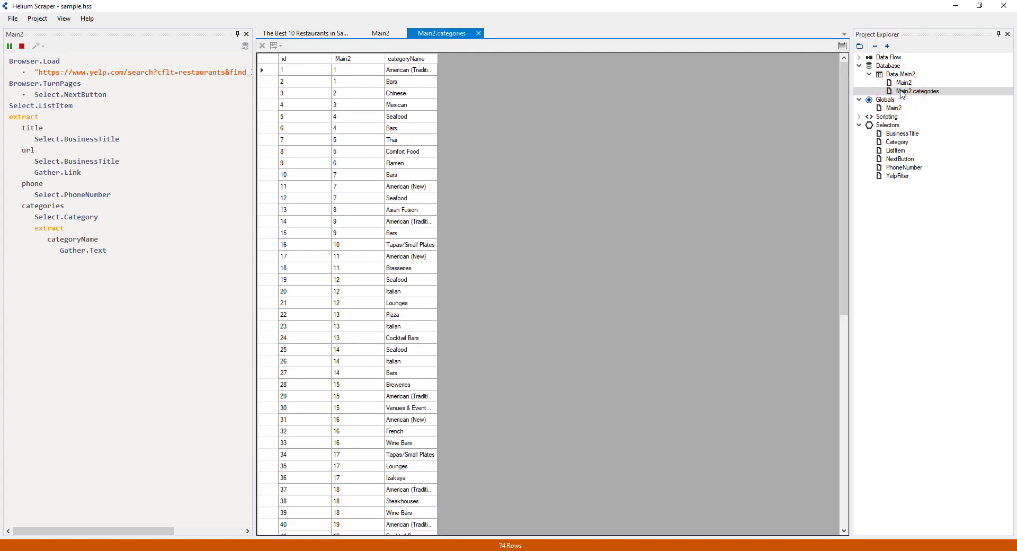
Join the tables of Data.Main2 into one query and fit the result columns to their contents to review them.
click(901, 75)
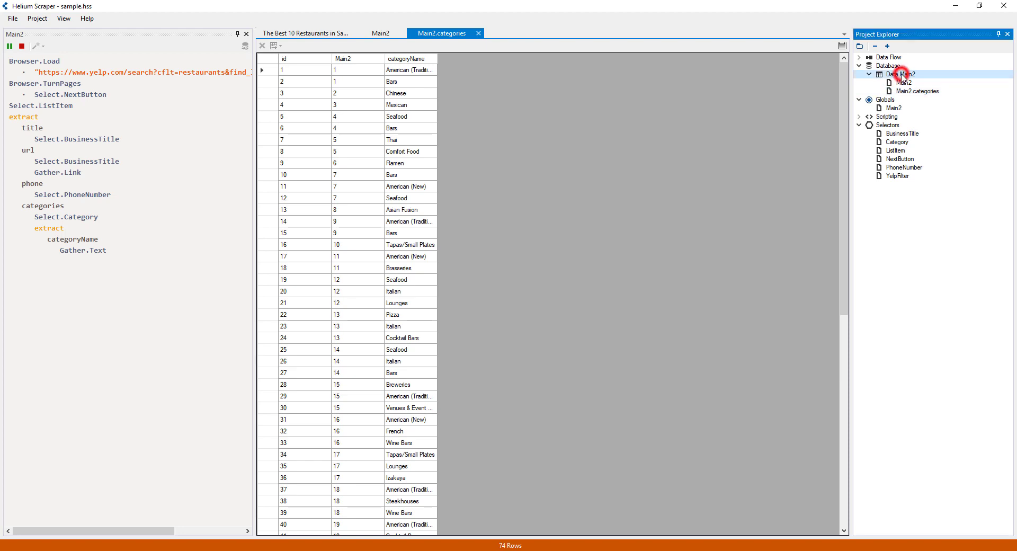
right_click(902, 76)
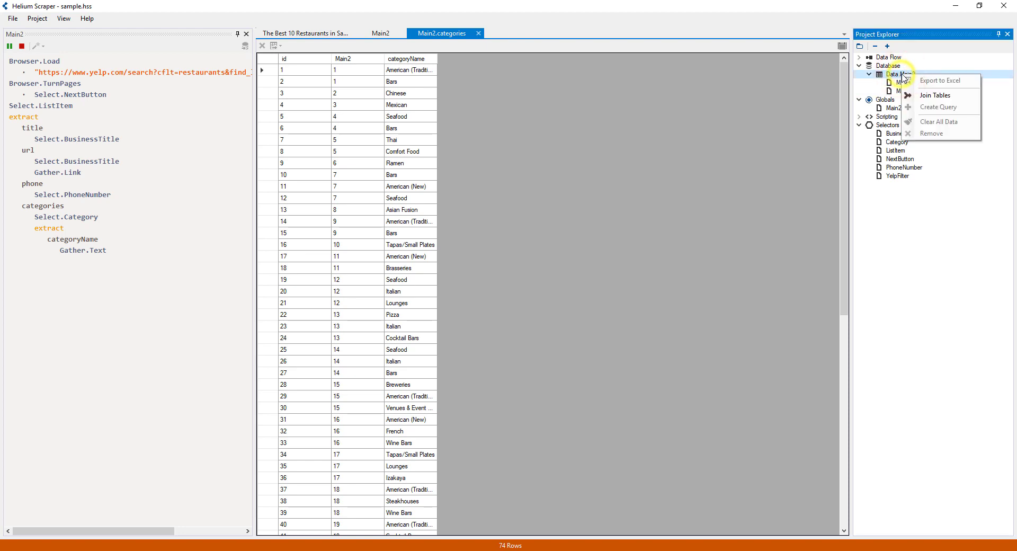
click(942, 98)
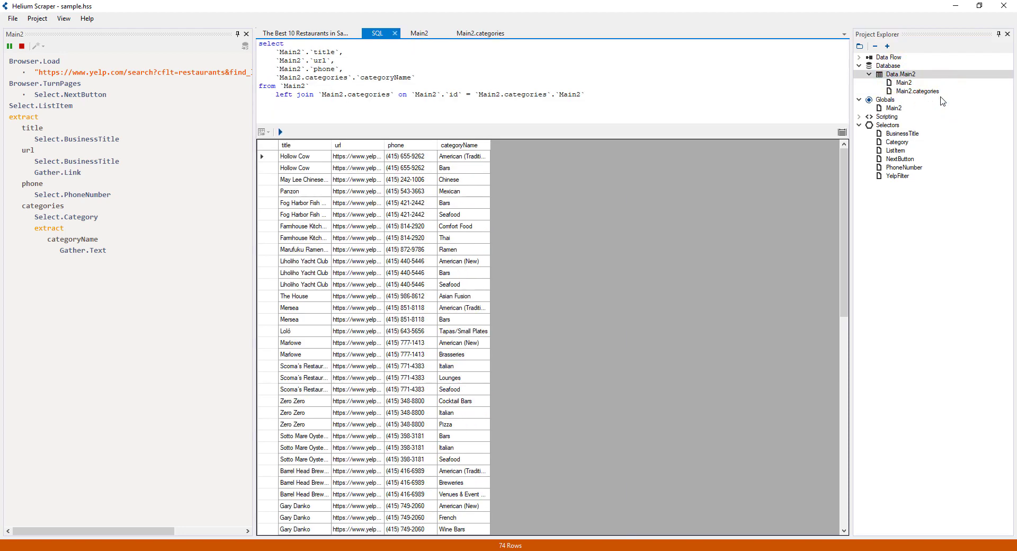
click(843, 133)
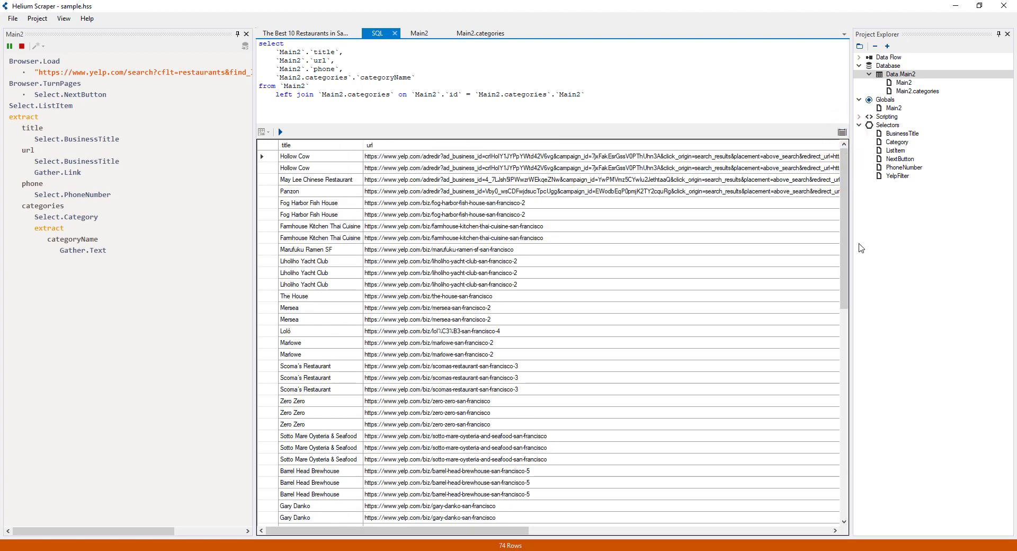
drag(486, 531, 431, 514)
Close the SQL query, the Main2 table and the Main2.categories table.
click(395, 33)
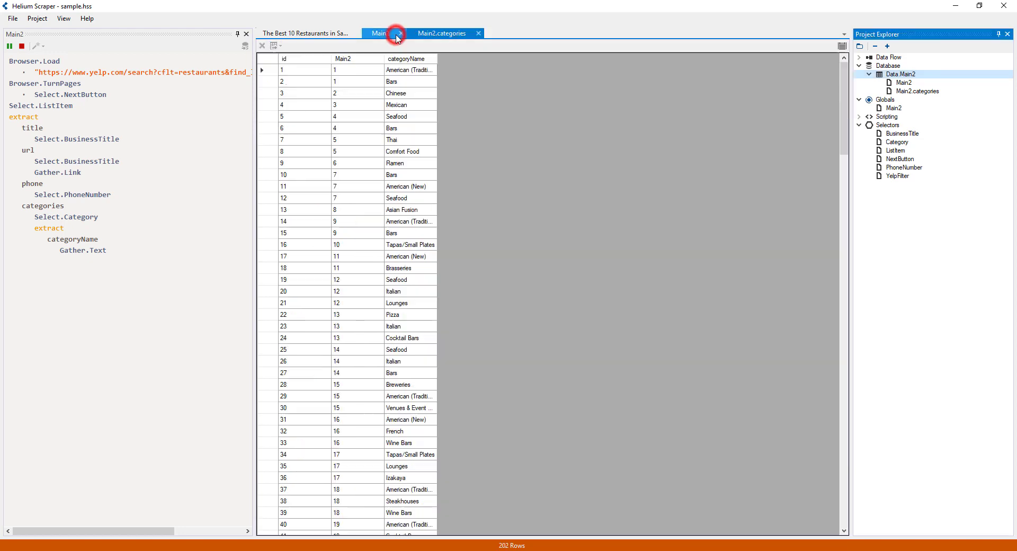
click(399, 33)
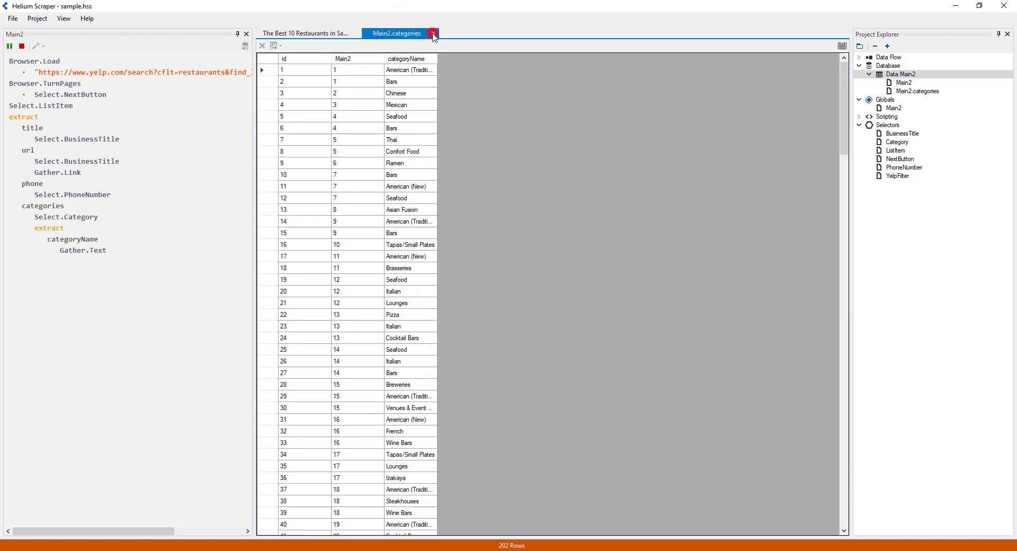
click(434, 33)
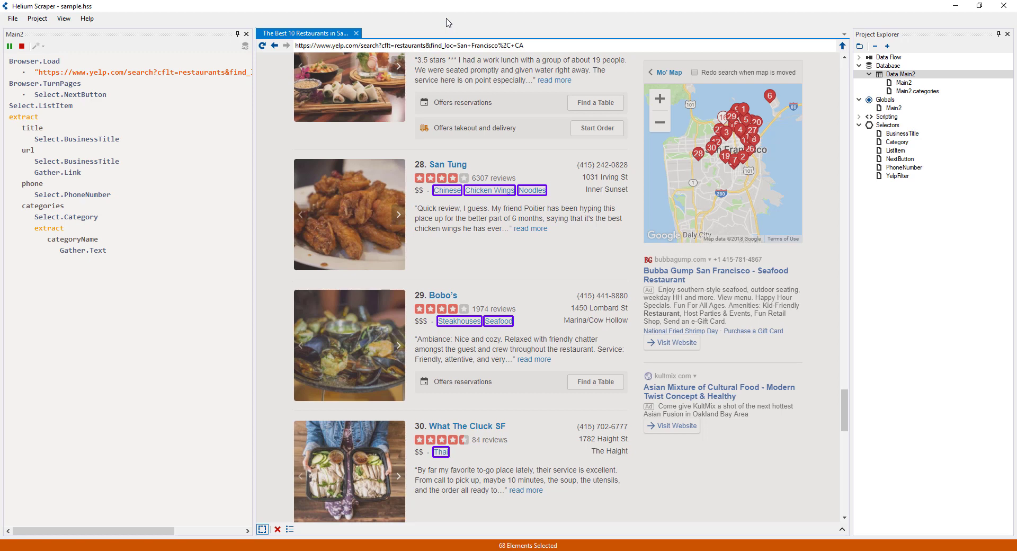